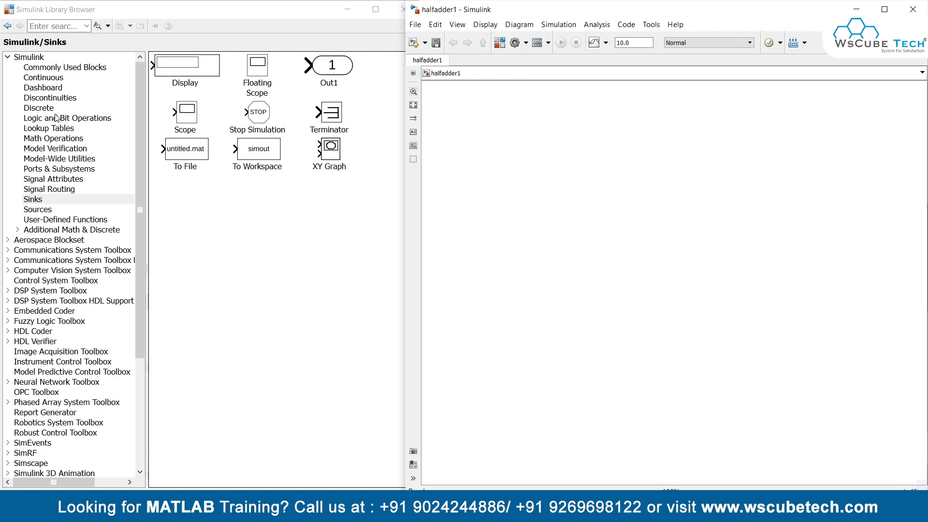
Step: Add a Logical Operator block from Logic and Bit Operations to the model and place a copy of it below
click(58, 118)
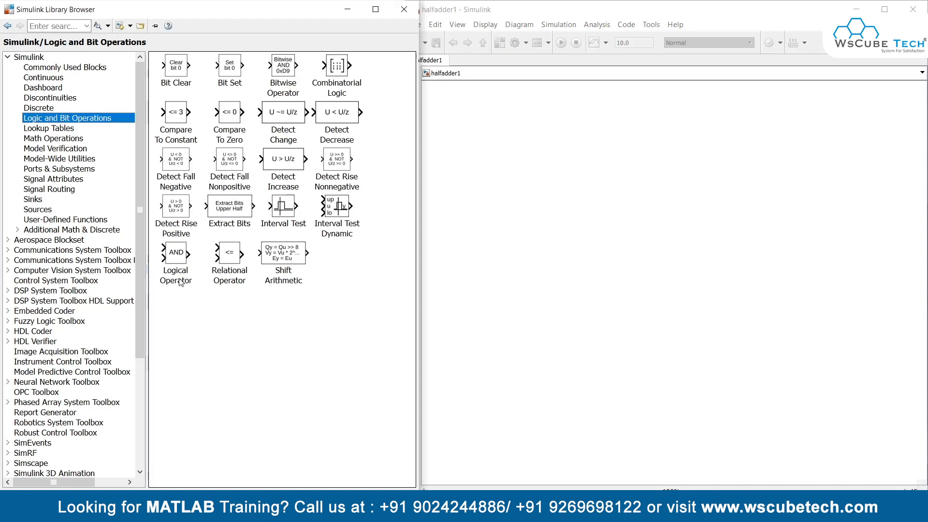
drag(178, 258, 184, 271)
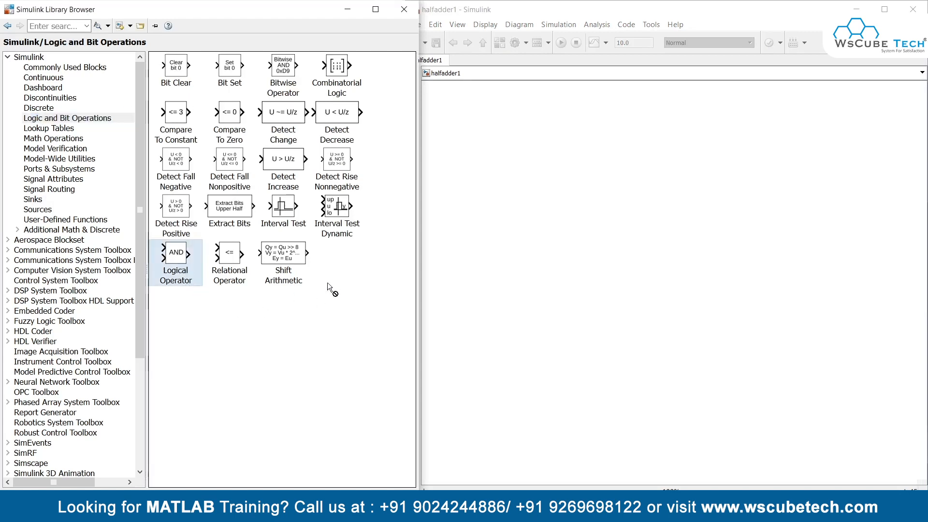
drag(327, 282, 516, 175)
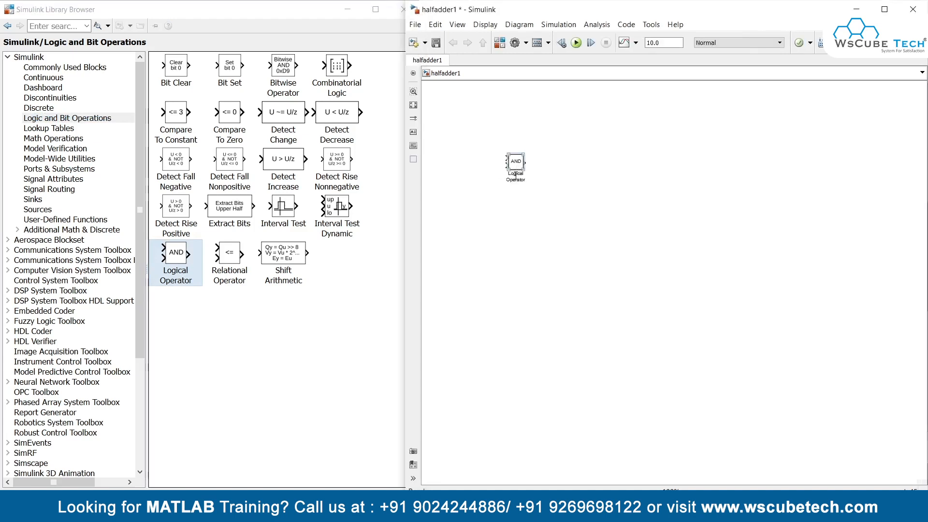
scroll(517, 174, up, 3)
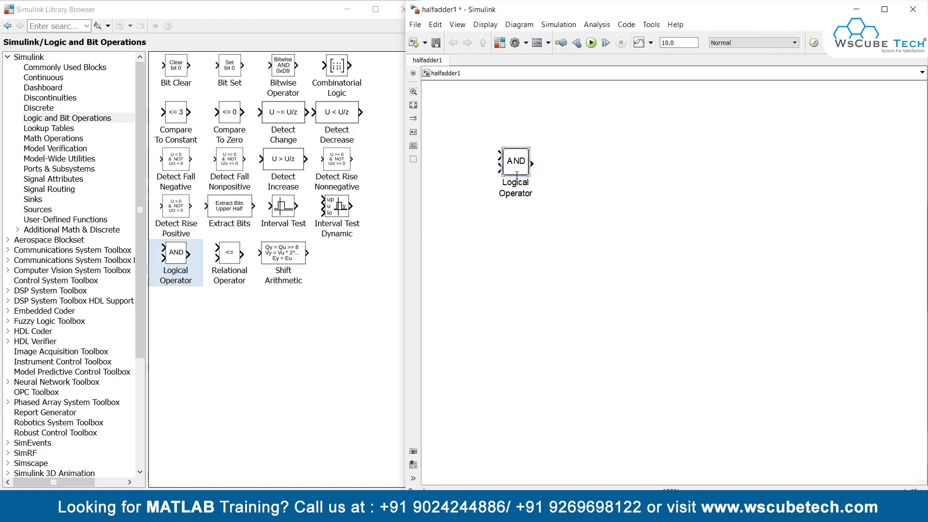
scroll(517, 176, up, 2)
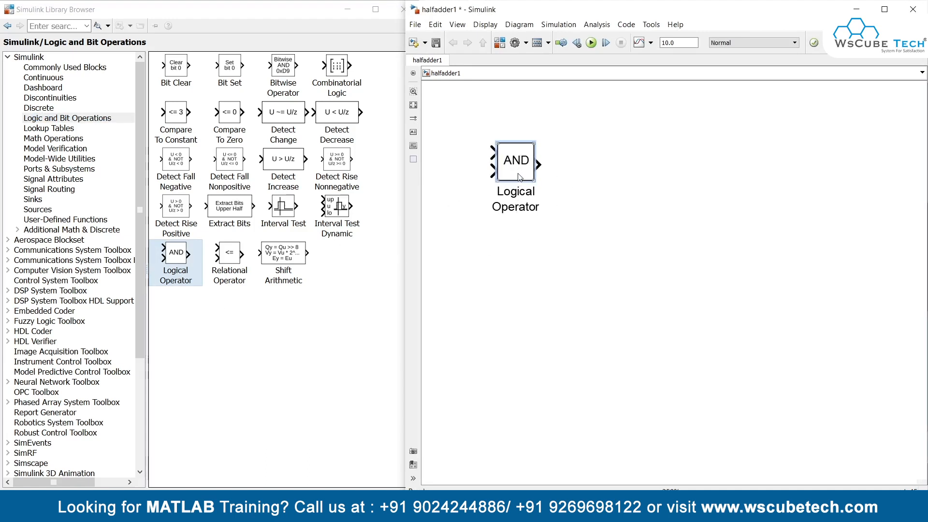
drag(518, 174, 559, 191)
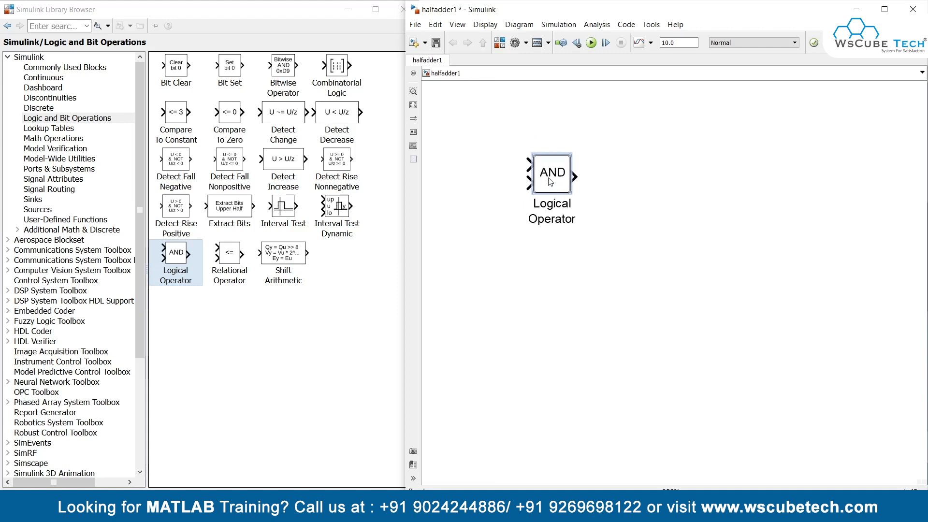
drag(550, 182, 557, 289)
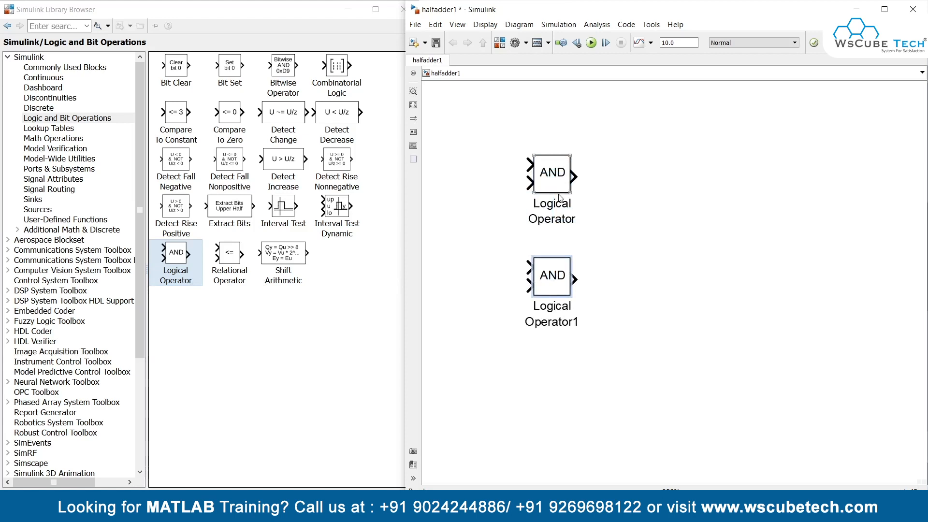
Step: Move the upper Logical Operator block to the right of the lower one and set its operator to XOR
drag(558, 188, 637, 182)
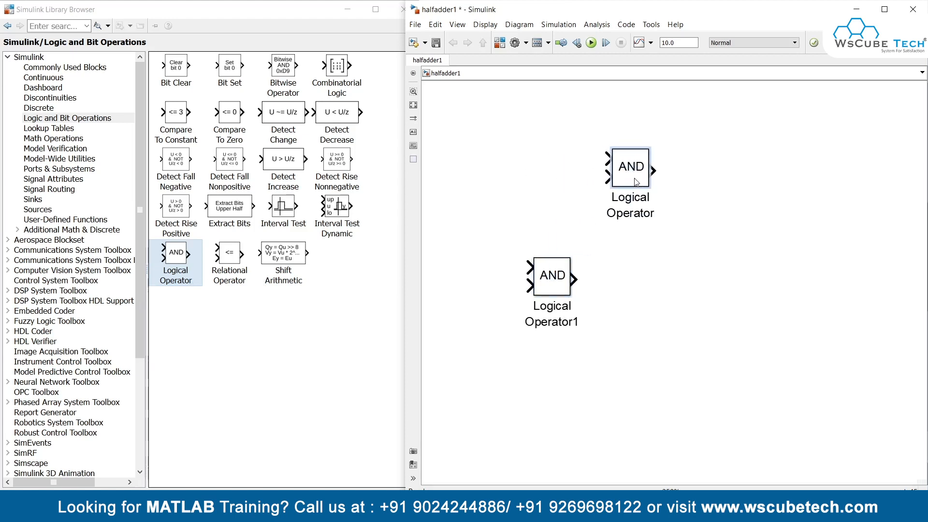
double_click(632, 177)
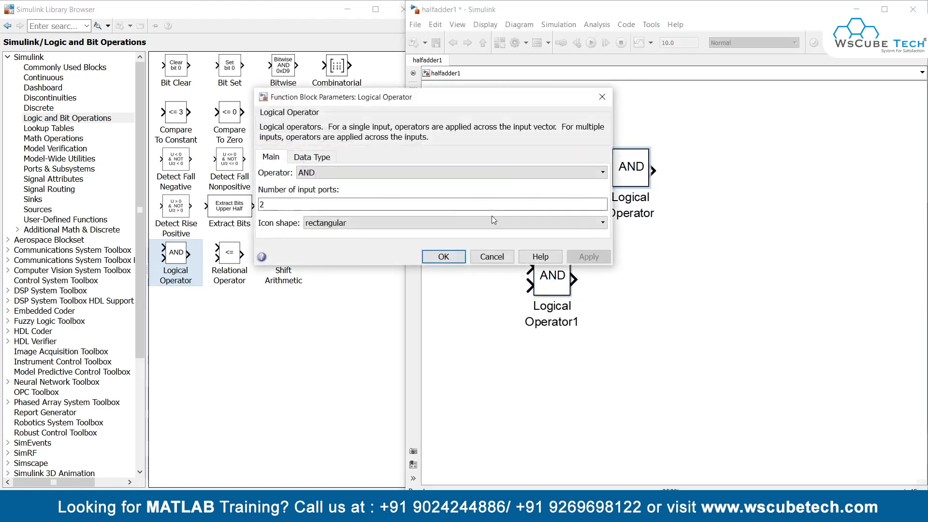
click(412, 175)
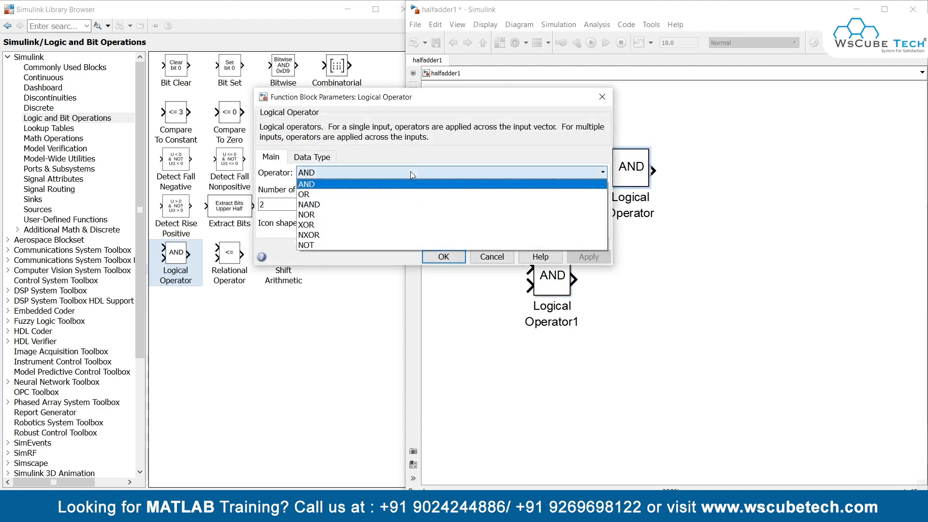
click(382, 225)
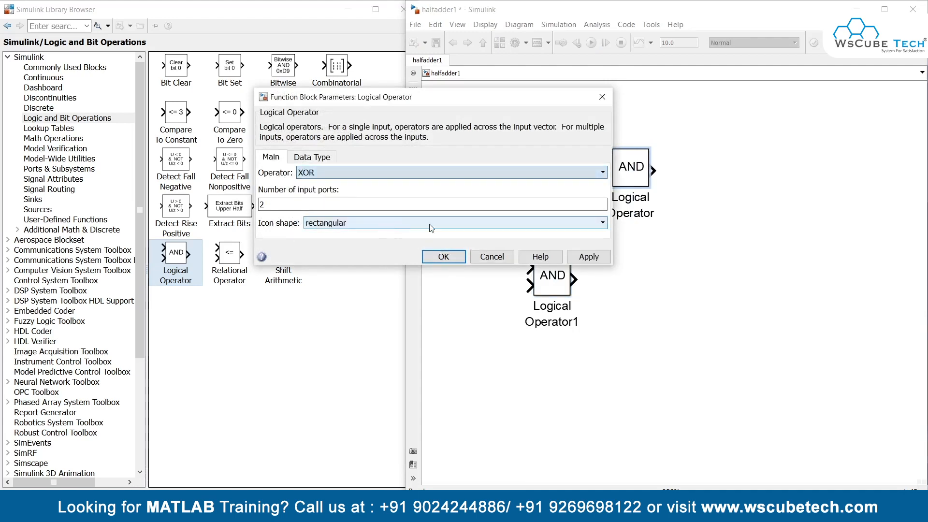
click(588, 259)
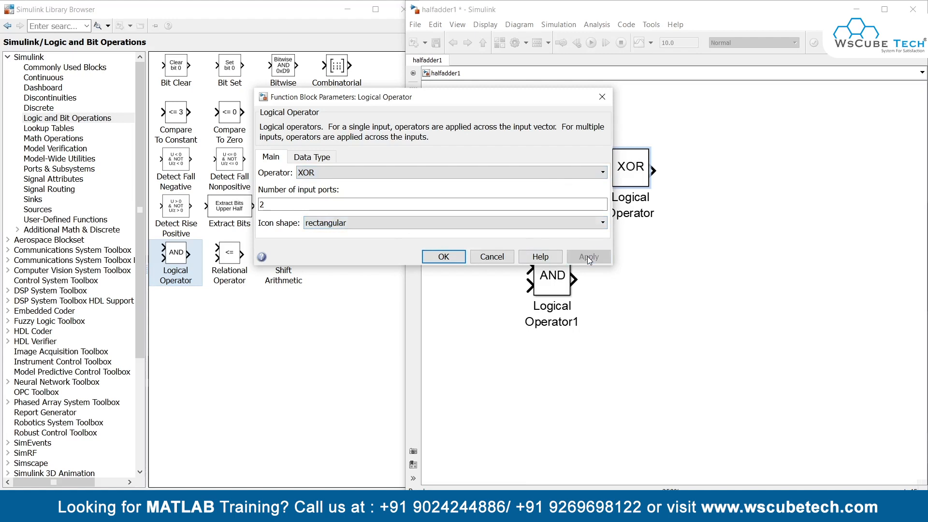
click(454, 257)
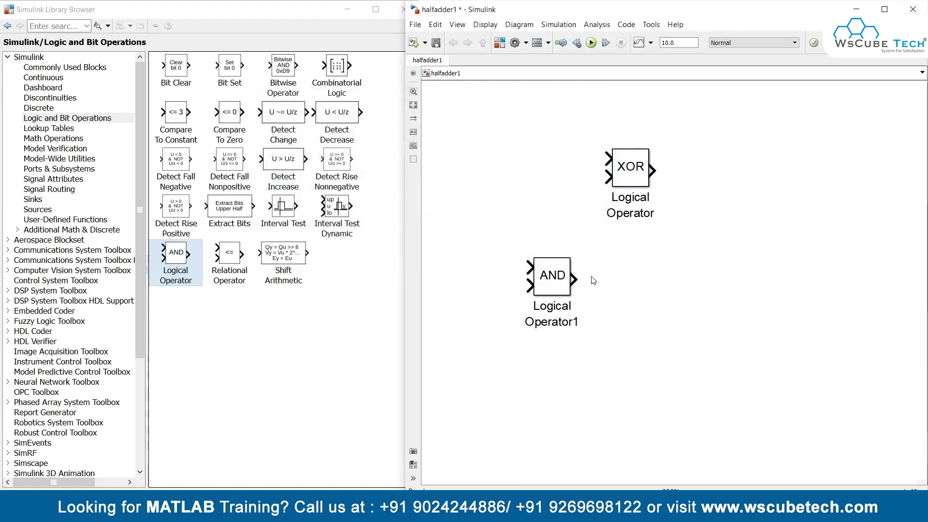
Step: Align the AND block beneath the XOR block and draw an open output line from each gate
drag(568, 272, 647, 266)
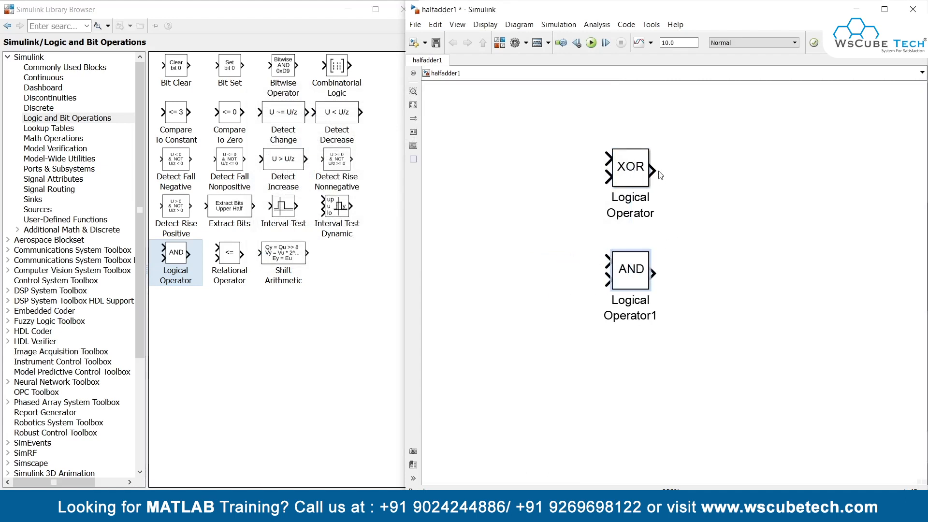
drag(653, 169, 732, 168)
drag(654, 273, 730, 265)
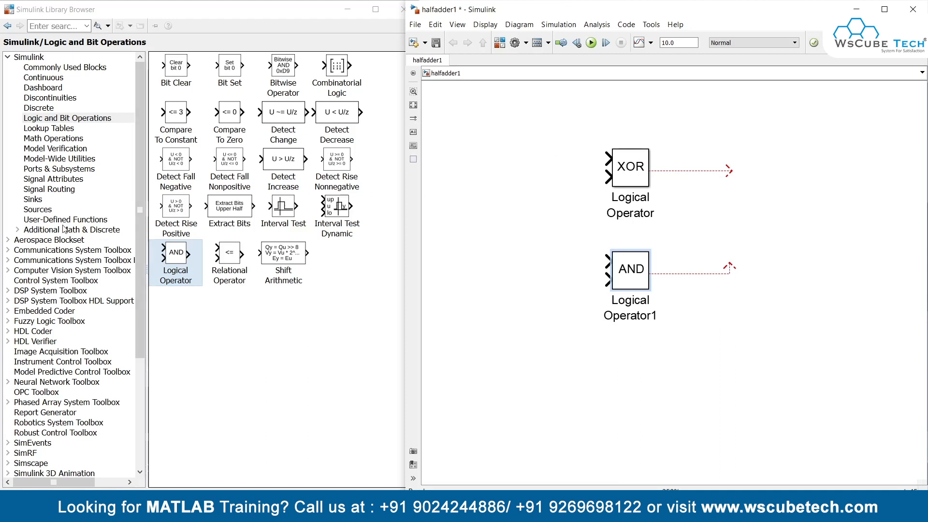
Step: Add two Constant blocks from the Sources library, stacked to the left of the logic gates
click(46, 211)
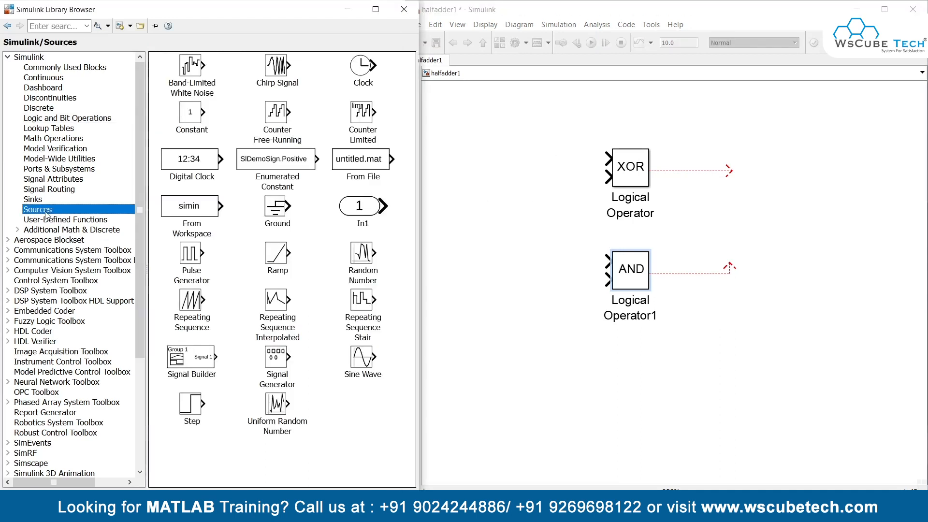
drag(191, 114, 472, 163)
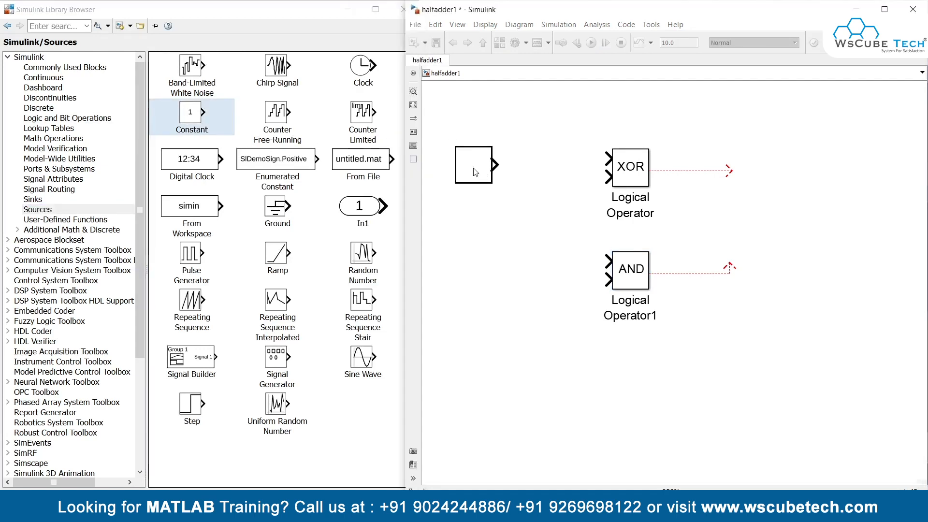
click(192, 117)
drag(192, 118, 496, 280)
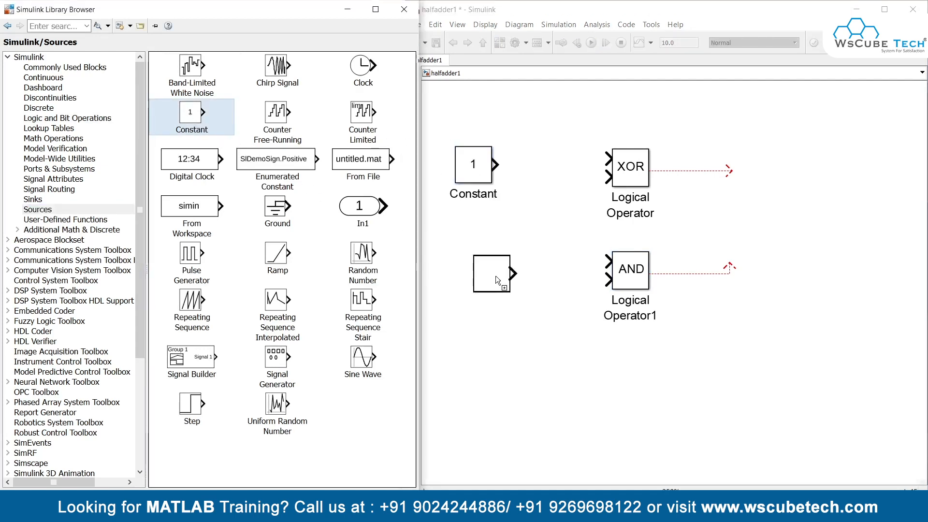
drag(480, 244, 474, 239)
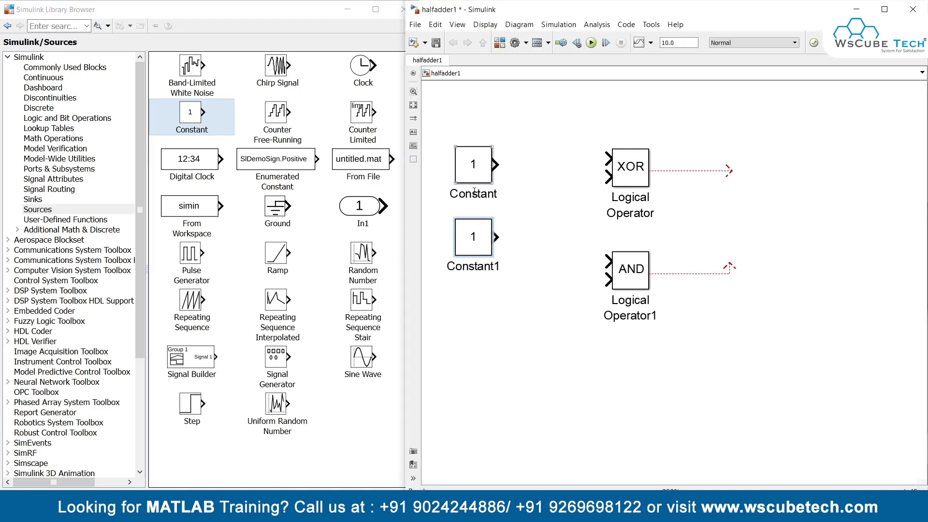
Step: Rename the upper Constant block A and the lower Constant block B
click(497, 194)
drag(497, 194, 450, 196)
text(a)
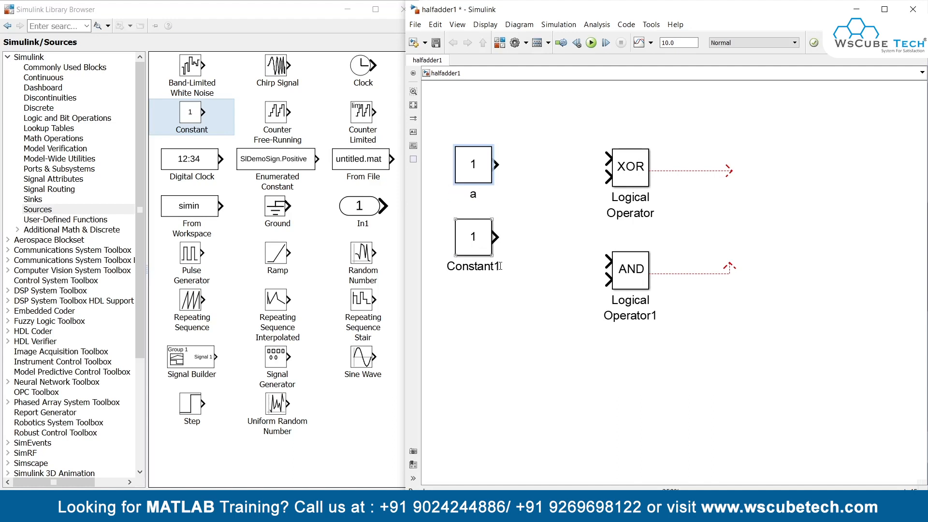
drag(500, 267, 465, 269)
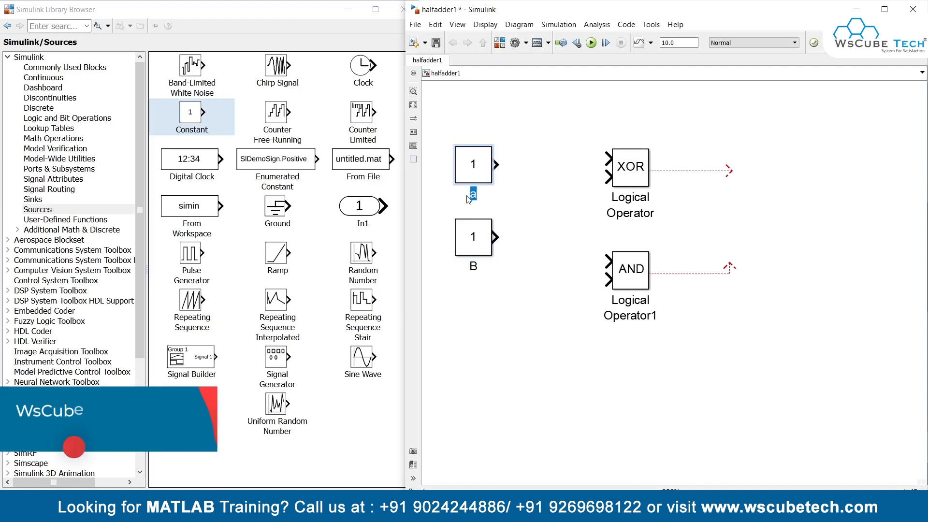
text(A)
click(504, 209)
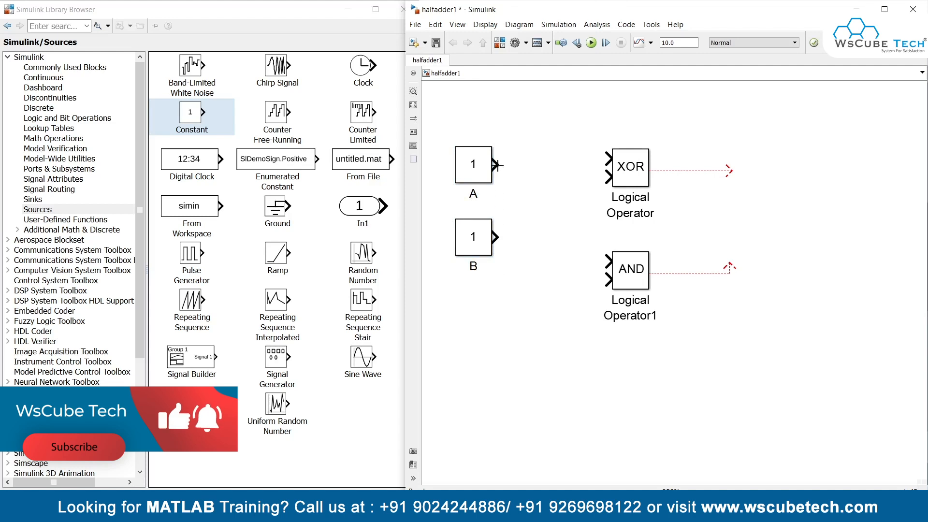
Step: Connect A to the first input and B to the second input of both the XOR and AND gates
drag(496, 165, 604, 159)
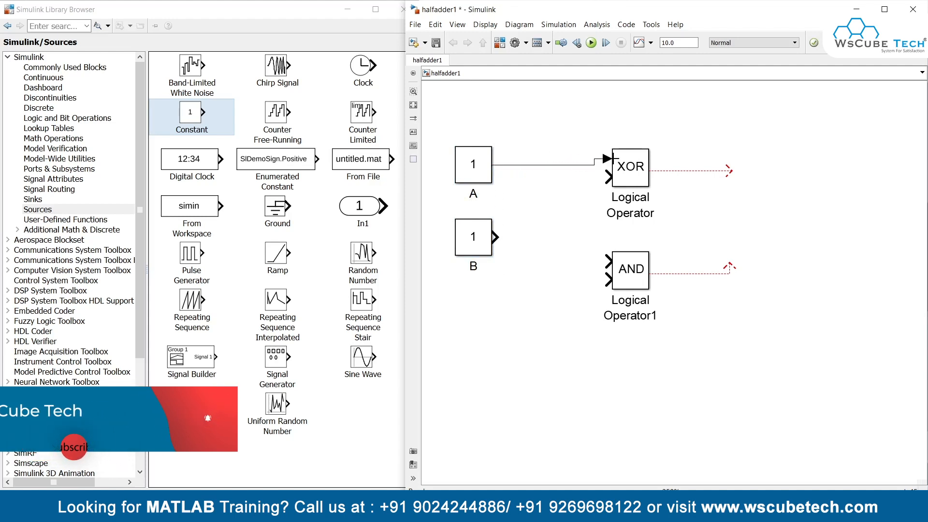
drag(512, 234, 607, 177)
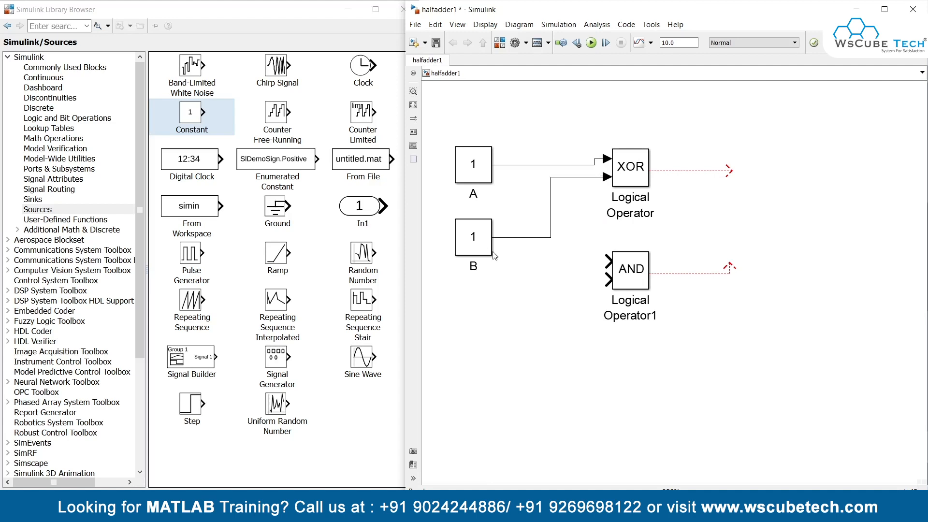
mouse_move(608, 261)
mouse_down()
mouse_move(541, 218)
mouse_move(537, 165)
mouse_up()
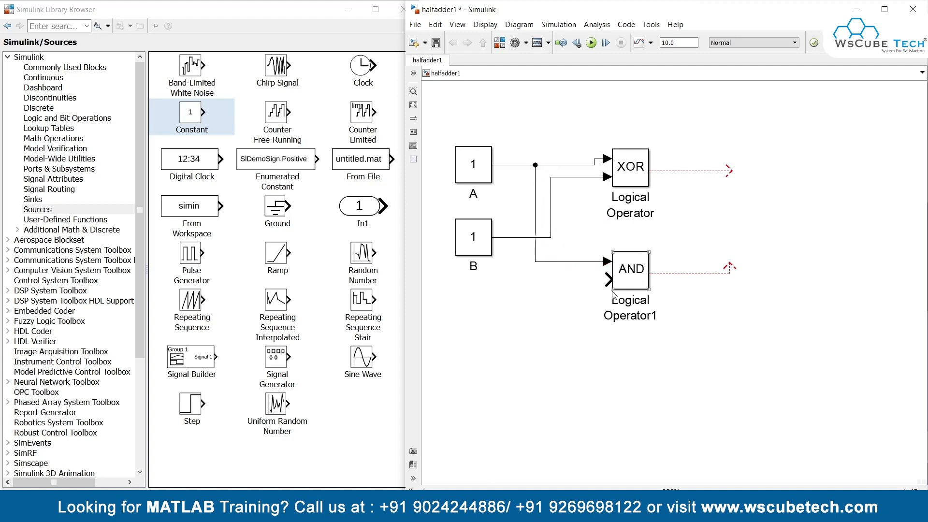
mouse_move(607, 279)
mouse_down()
mouse_move(571, 289)
mouse_move(527, 253)
mouse_move(523, 237)
mouse_up()
Step: Add the annotation "Sum= AB'+A'B" above the XOR gate's output line
double_click(676, 155)
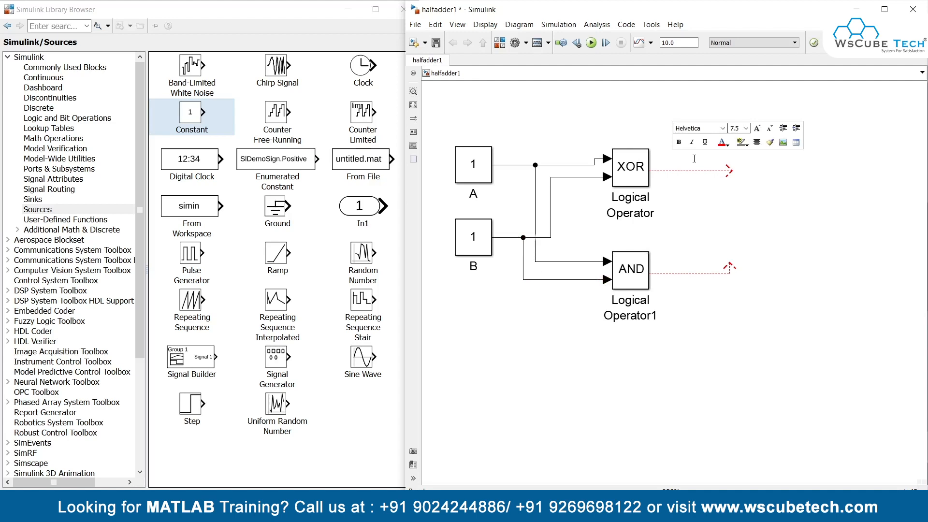
text(Sum= AB'+A'B)
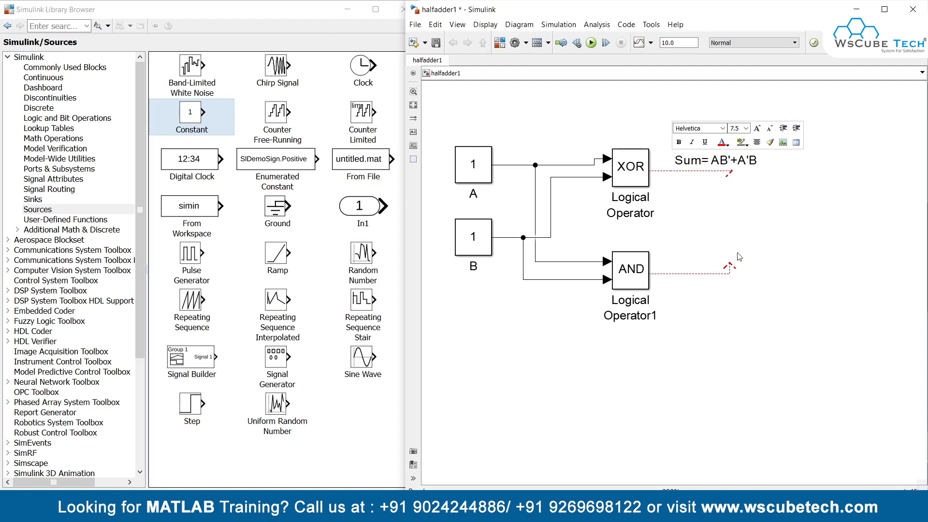
click(692, 350)
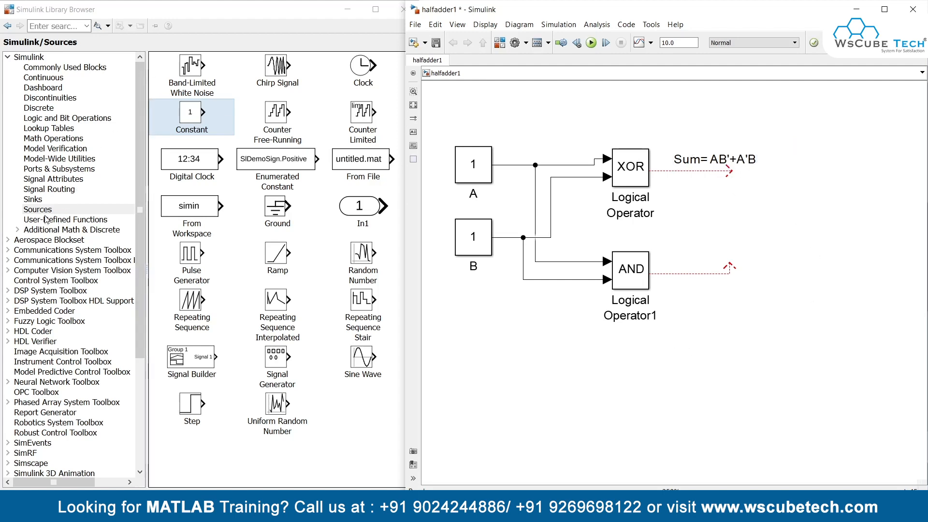
Step: Add two Display blocks from the Sinks library and connect them to the XOR and AND outputs
click(33, 199)
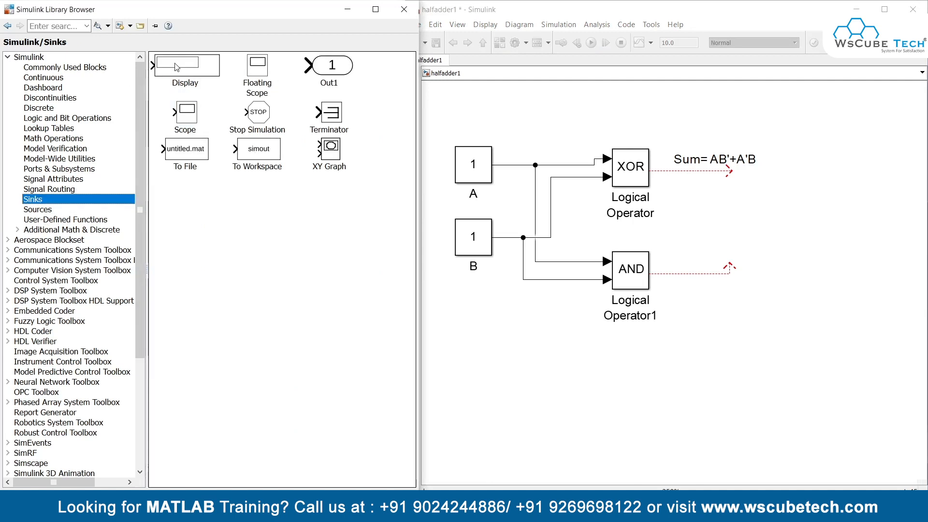
mouse_move(178, 71)
mouse_down()
mouse_move(261, 150)
mouse_move(682, 186)
mouse_move(823, 184)
mouse_move(792, 171)
mouse_move(806, 201)
mouse_move(811, 281)
mouse_move(799, 279)
mouse_up()
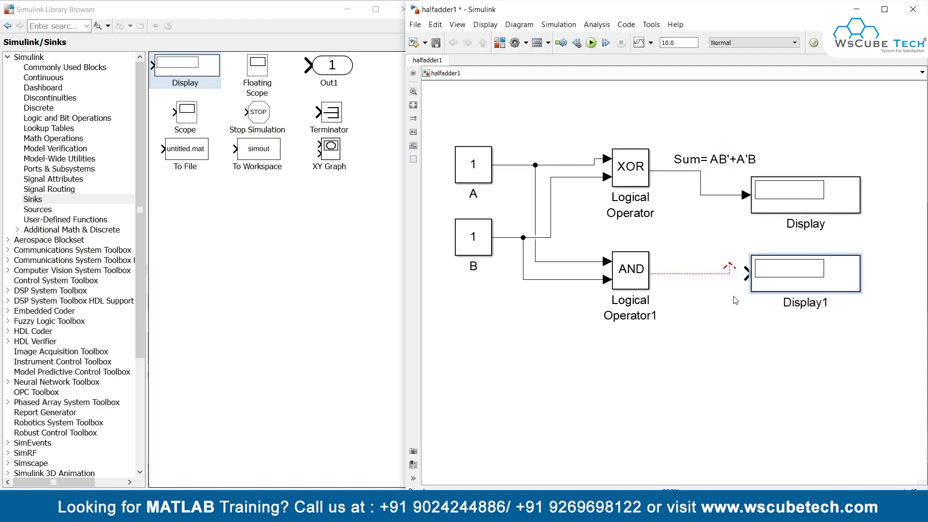
click(730, 272)
drag(725, 273, 750, 272)
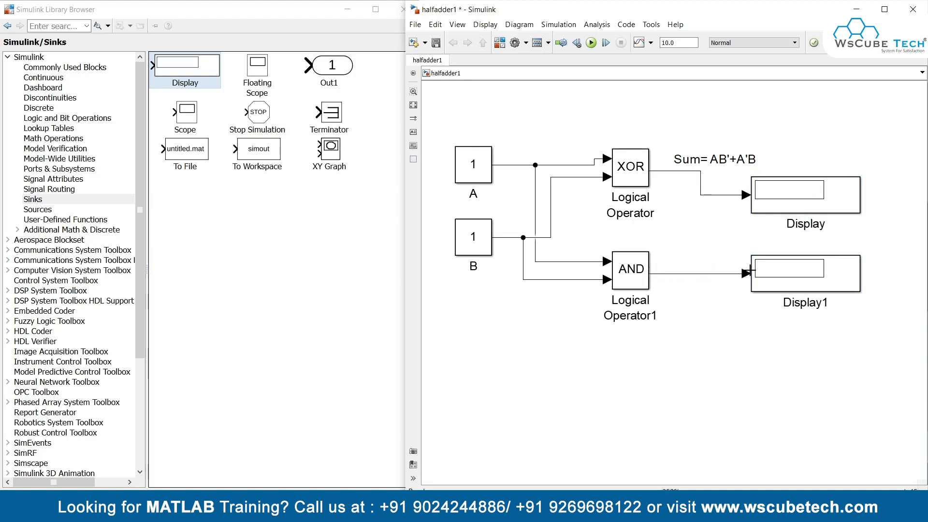
Step: Rename the AND gate's Display block Carry and the XOR gate's Display block Sum
click(825, 303)
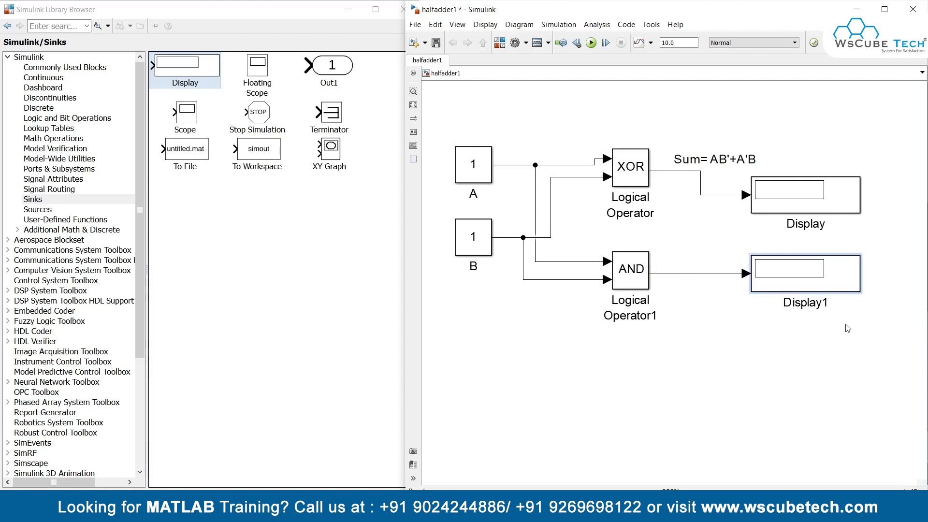
key(BackSpace)
key(BackSpace)
key(BackSpace)
key(BackSpace)
key(BackSpace)
key(BackSpace)
key(BackSpace)
key(BackSpace)
text(Carry)
click(823, 366)
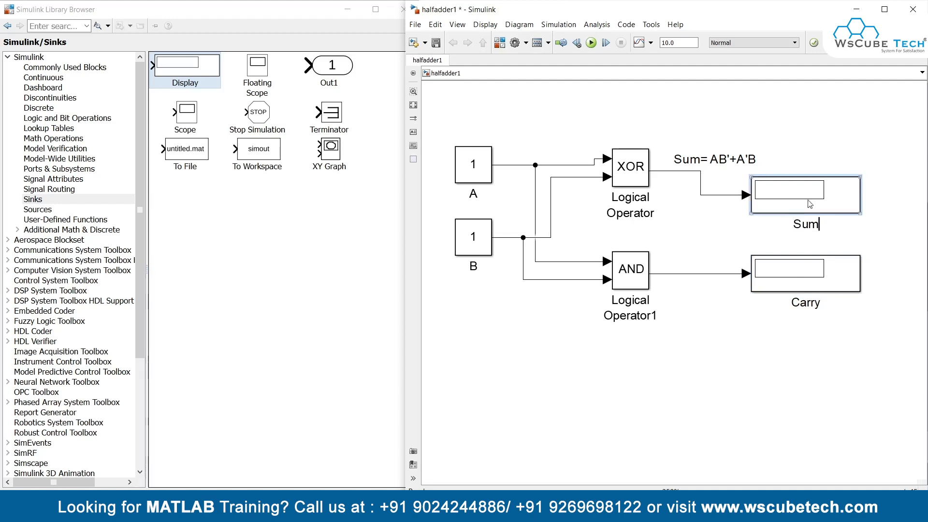
Step: Add the annotation "Carry" at the AND gate's output line
double_click(677, 269)
text(Carry)
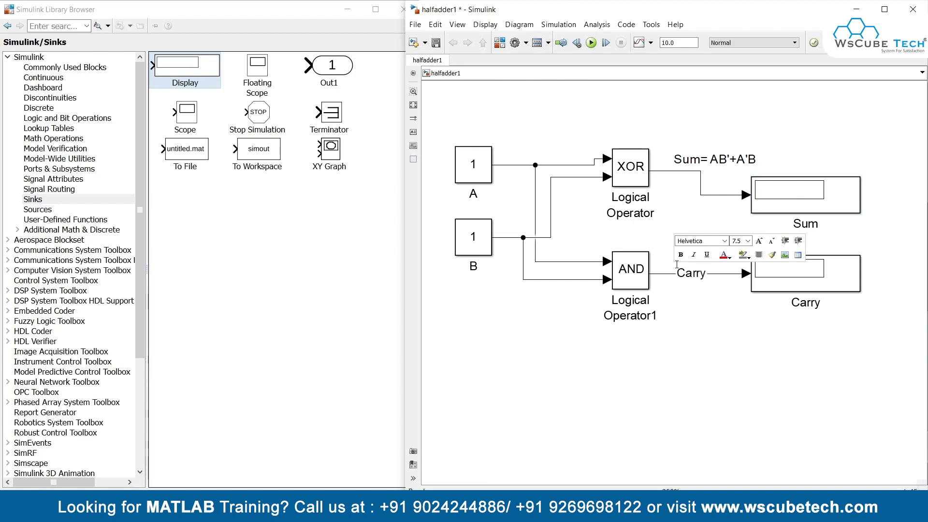
click(614, 373)
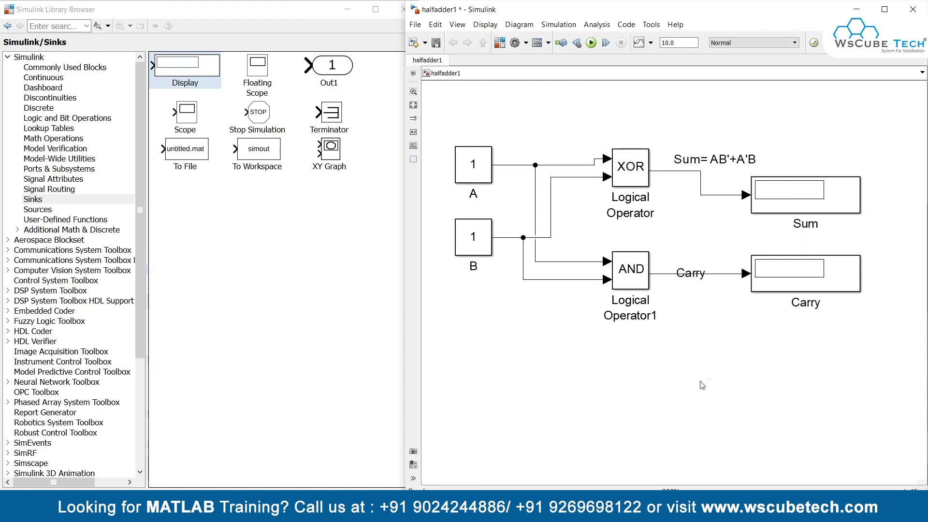
Step: Set the value of constant block A to 0
click(707, 264)
click(476, 184)
click(463, 247)
double_click(475, 166)
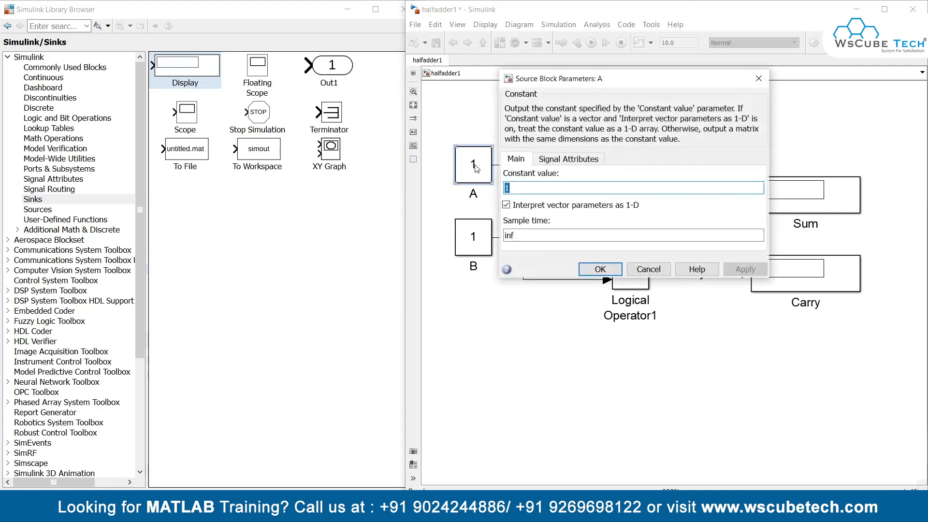
text(0)
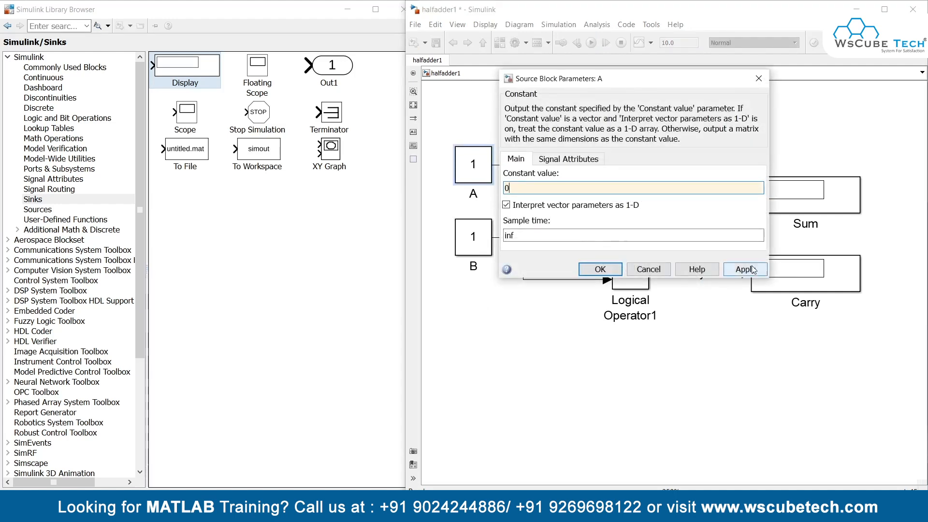
click(745, 269)
click(610, 267)
Step: Set the value of constant block B to 0 and run the half adder simulation
double_click(487, 248)
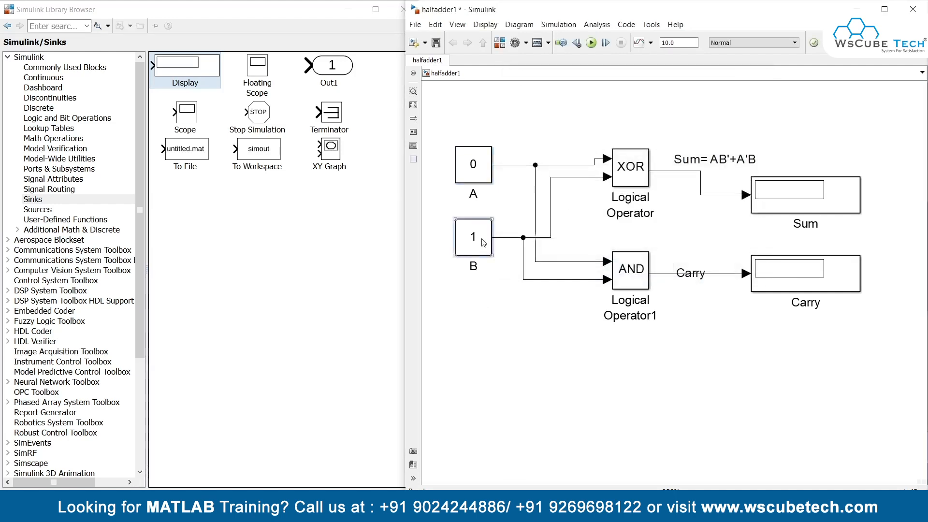
text(0)
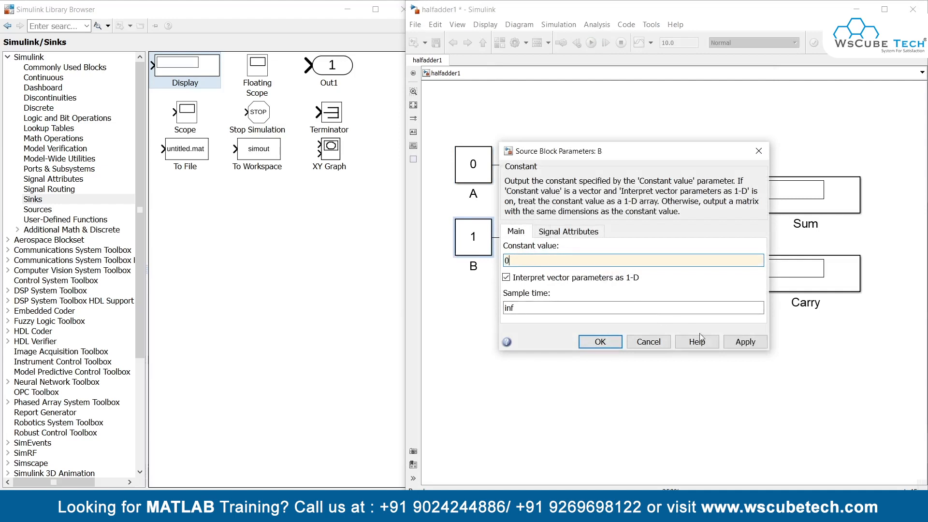
click(744, 342)
click(600, 342)
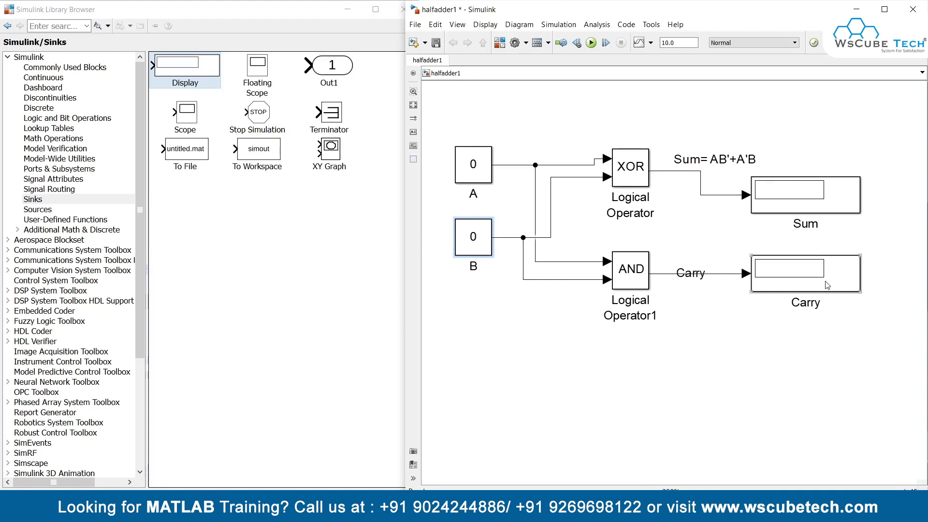
click(591, 43)
Step: Add the title annotation "Half Adder" above the diagram, between the constants and the XOR gate's output
double_click(575, 110)
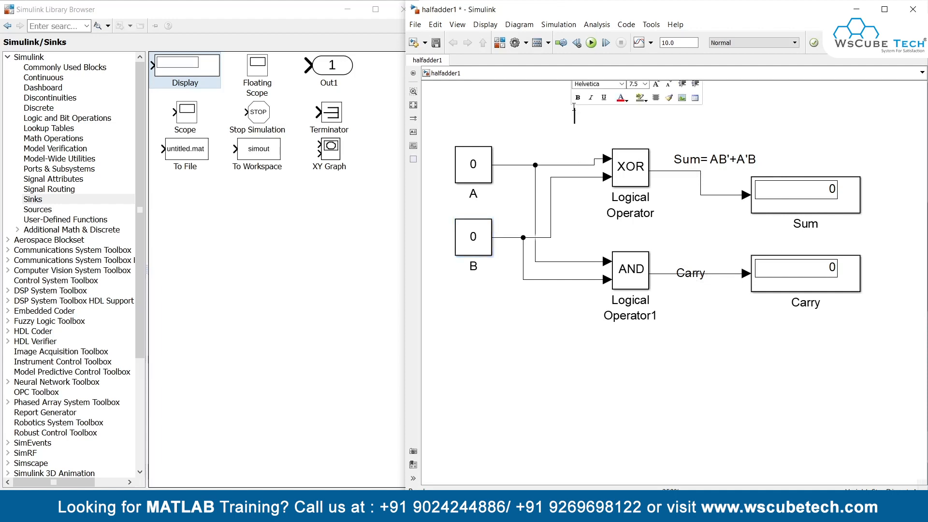
text(Half Adder)
click(486, 156)
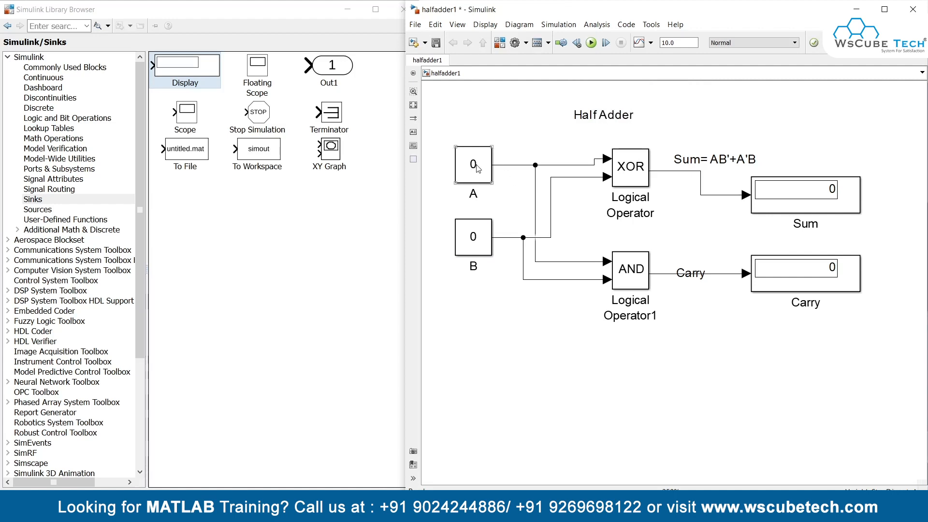
Step: Set constant B to 1, run the simulation and check the Sum display
click(481, 239)
double_click(480, 238)
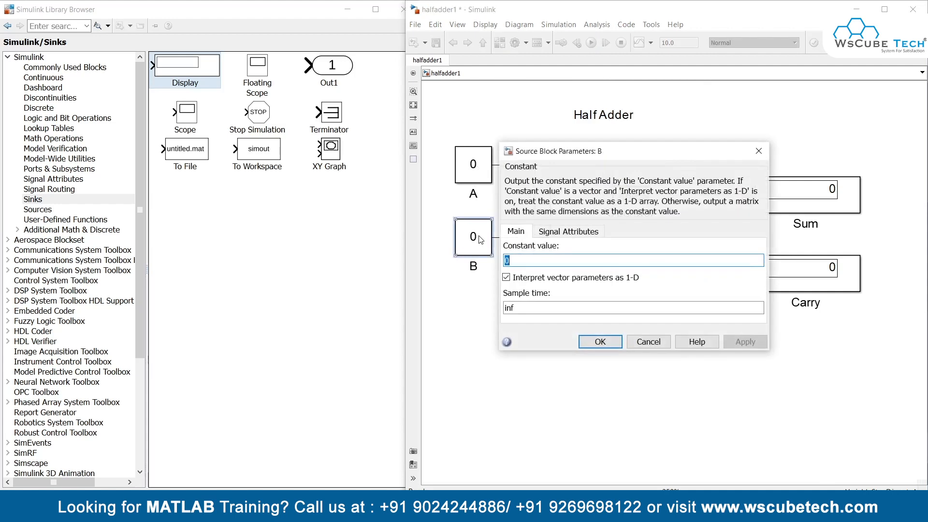
text(1)
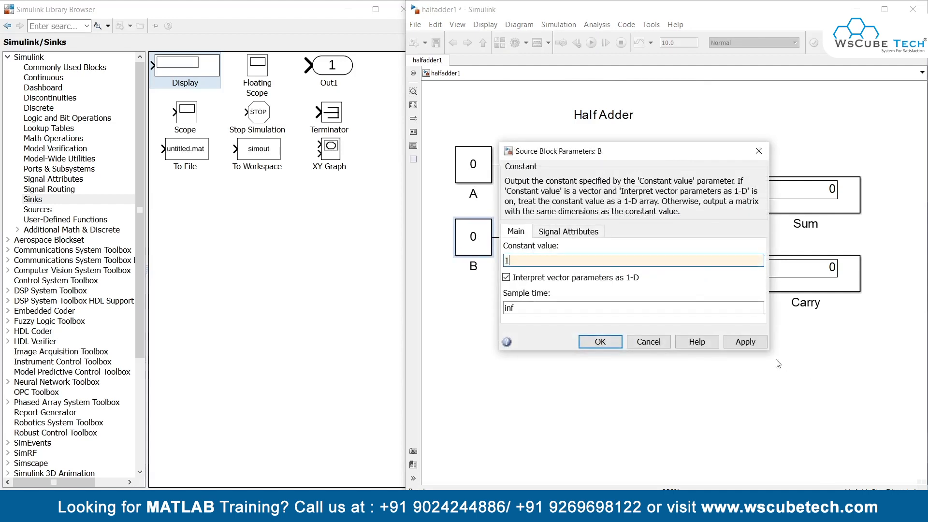
click(752, 346)
click(601, 342)
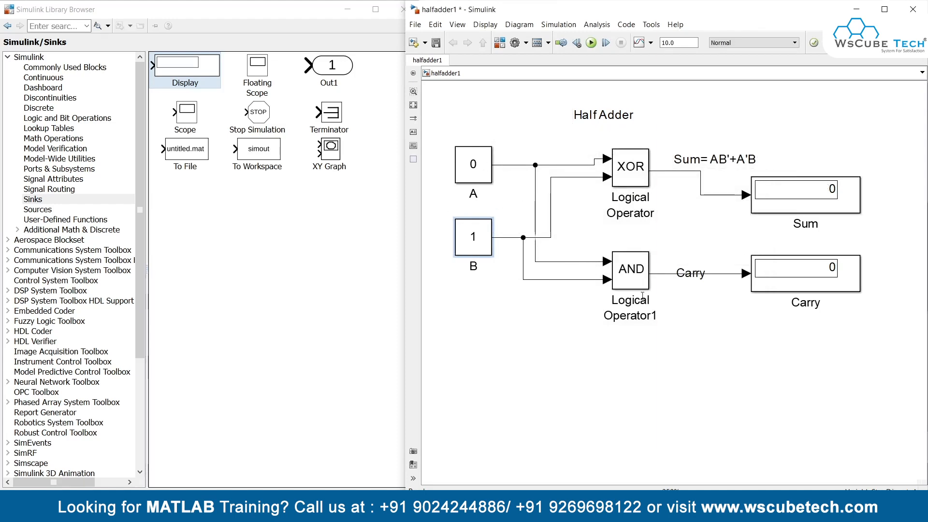
click(593, 49)
click(828, 188)
Step: Set the value of constant block B back to 0
click(471, 240)
double_click(471, 240)
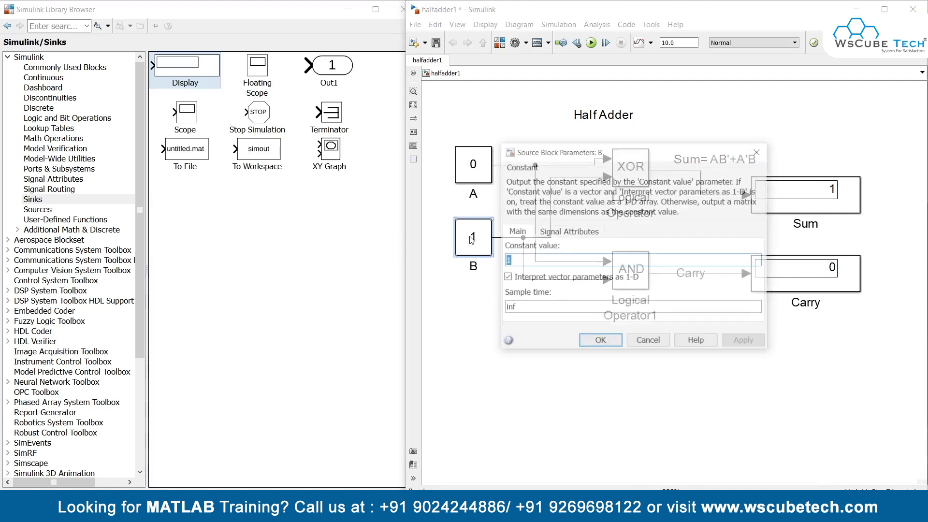
text(0)
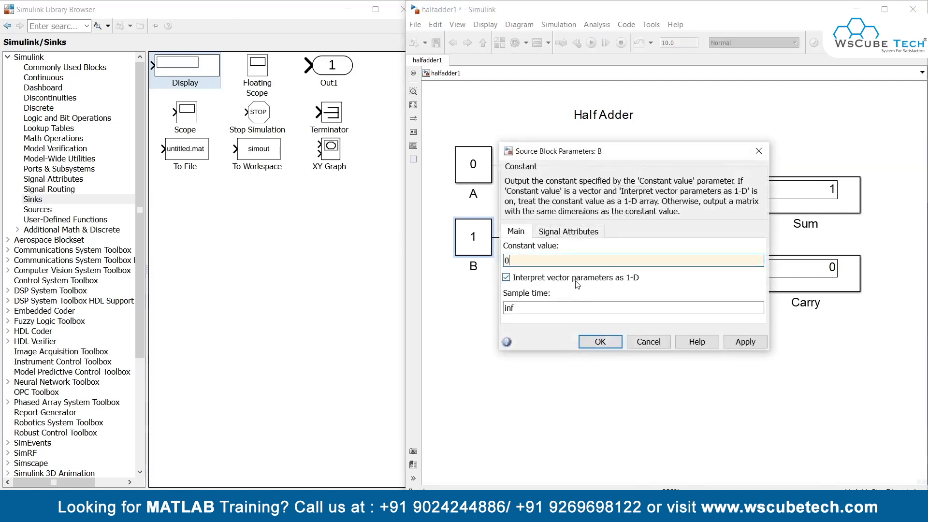
click(739, 340)
click(600, 342)
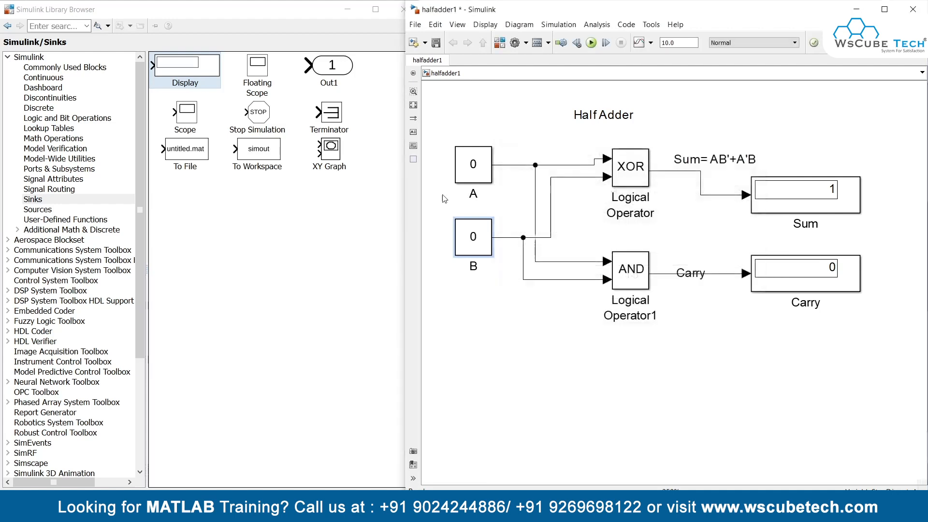
Step: Set the value of constant block A to 1 and run the simulation for this input combination
double_click(468, 166)
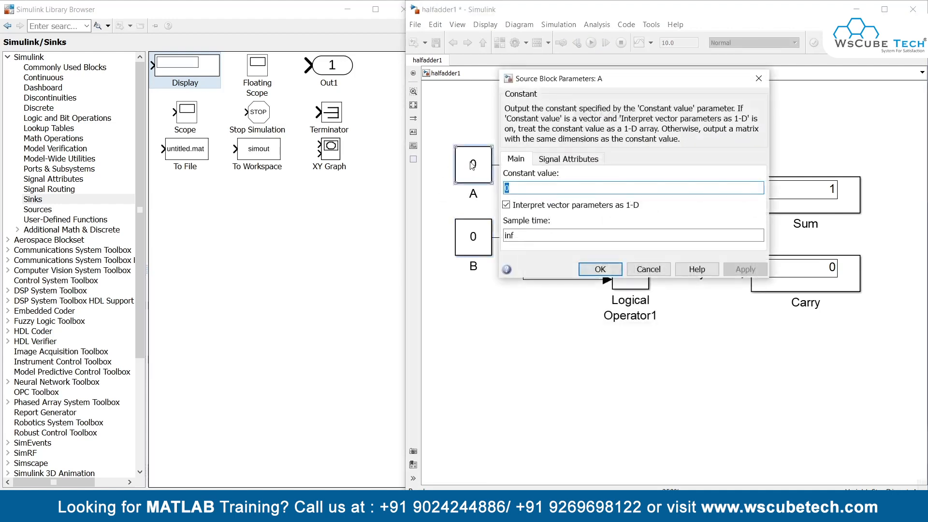
text(1)
click(747, 273)
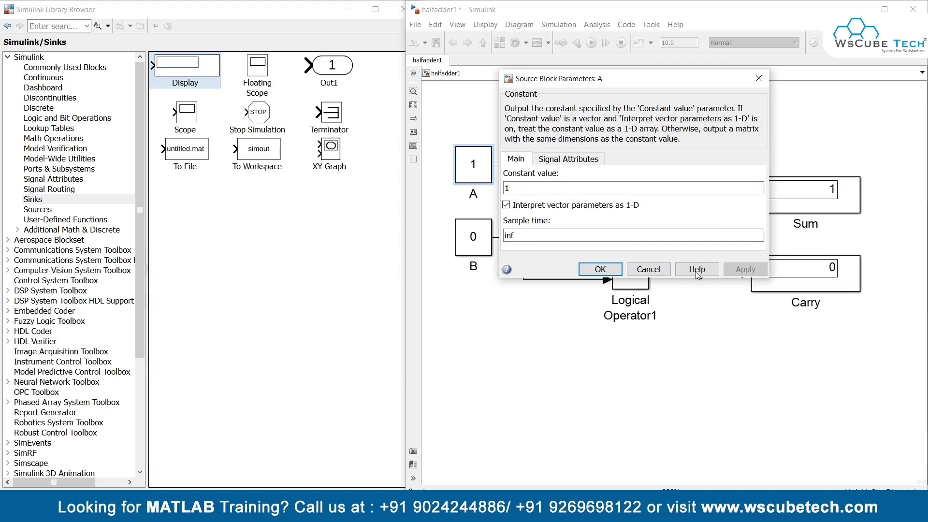
click(600, 269)
click(705, 167)
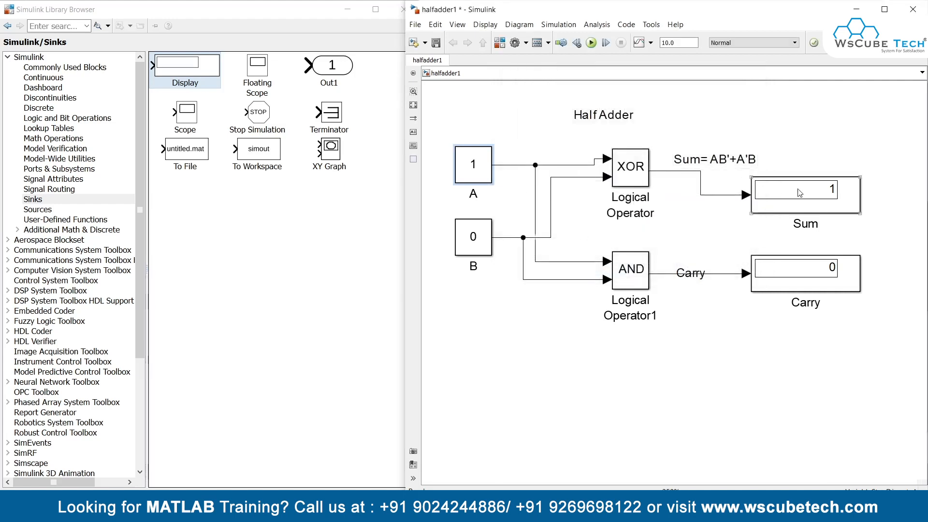
click(812, 287)
click(591, 43)
Step: Set the value of constant block B to 1 and run the simulation with both inputs high
double_click(474, 243)
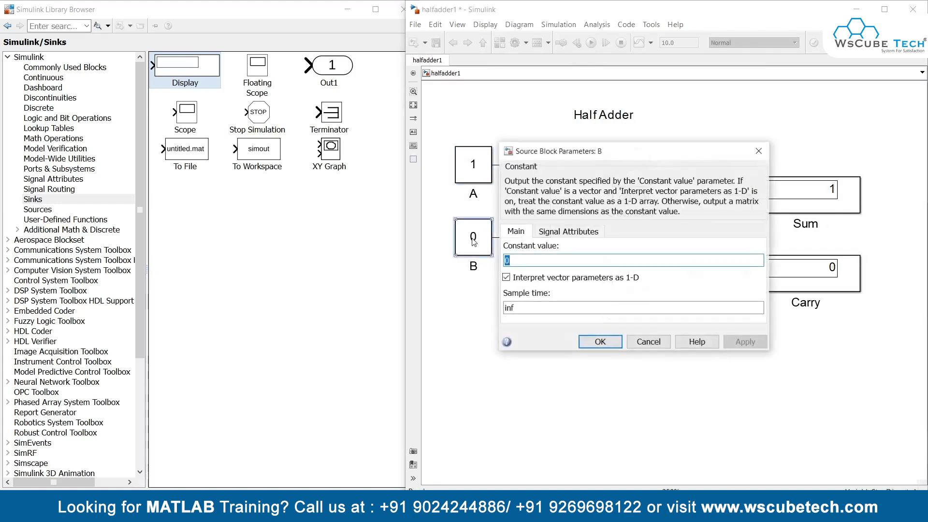
text(1)
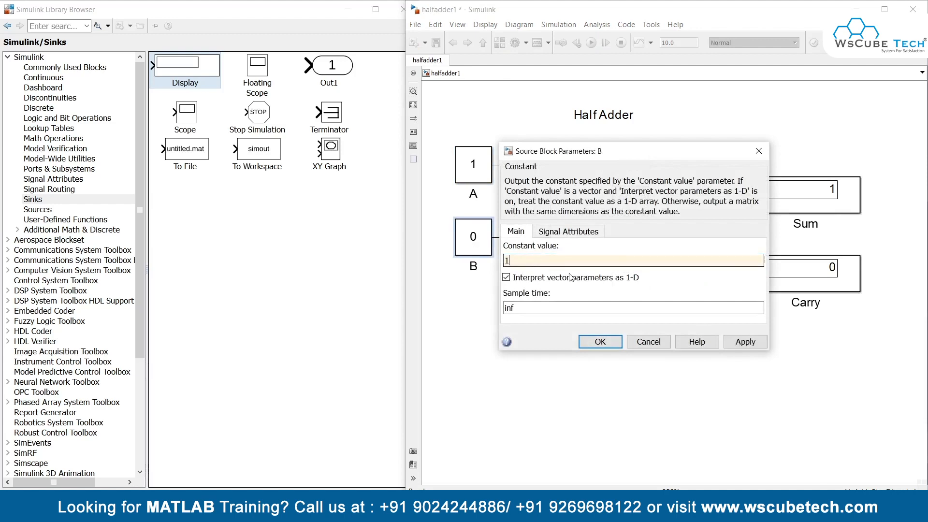
click(739, 343)
click(600, 341)
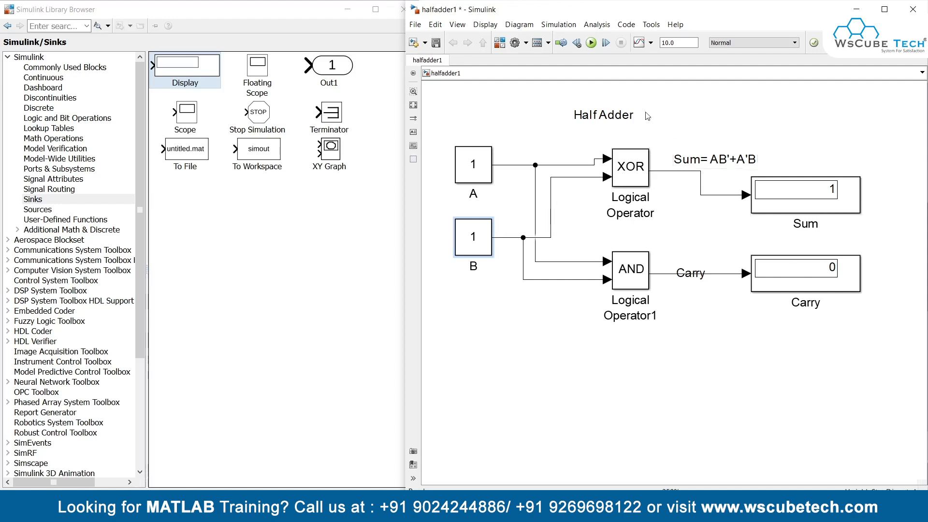
click(591, 43)
Step: Switch to PowerPoint to review the truth table on the Half Adder slide and return to the halfadder1 model in Simulink
key(alt+Tab)
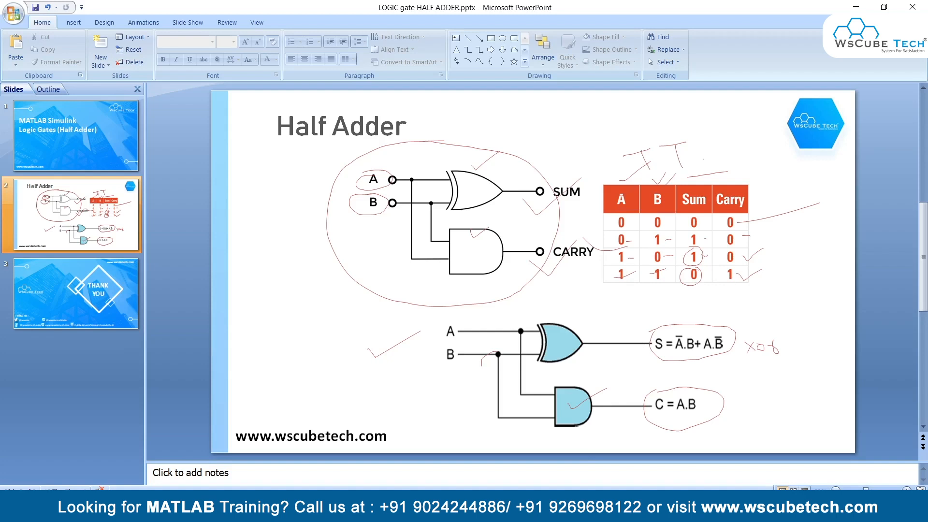
mouse_move(520, 514)
click(609, 460)
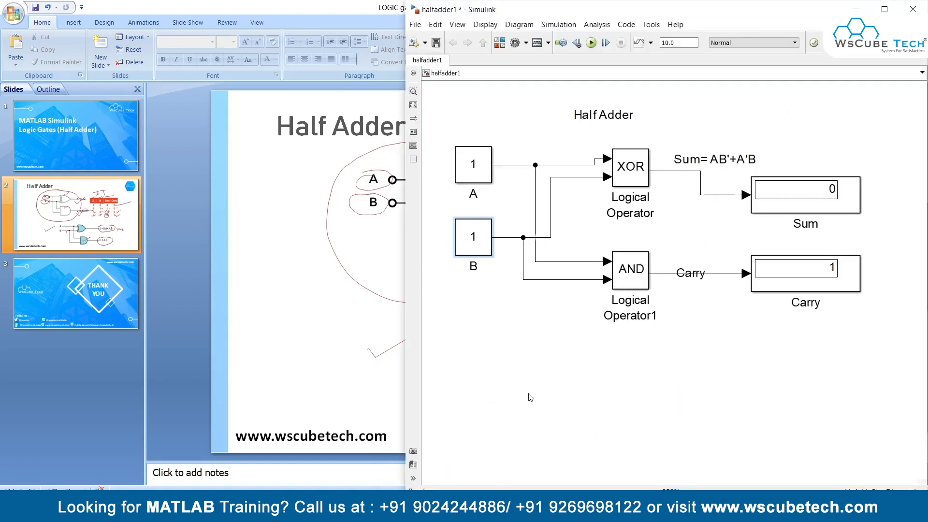
Step: Bring the MATLAB window and the Simulink Library Browser back to the front and return to the halfadder1 model
mouse_move(508, 483)
click(493, 454)
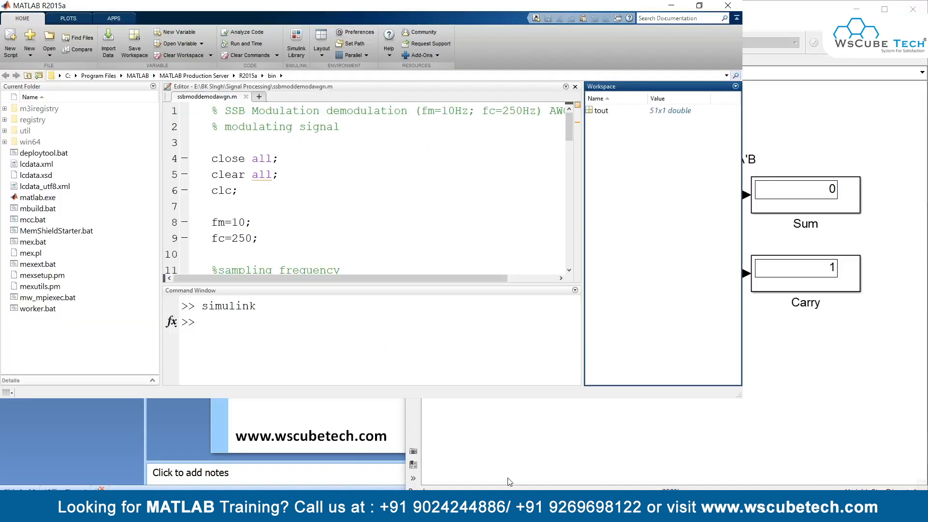
mouse_move(551, 508)
click(554, 467)
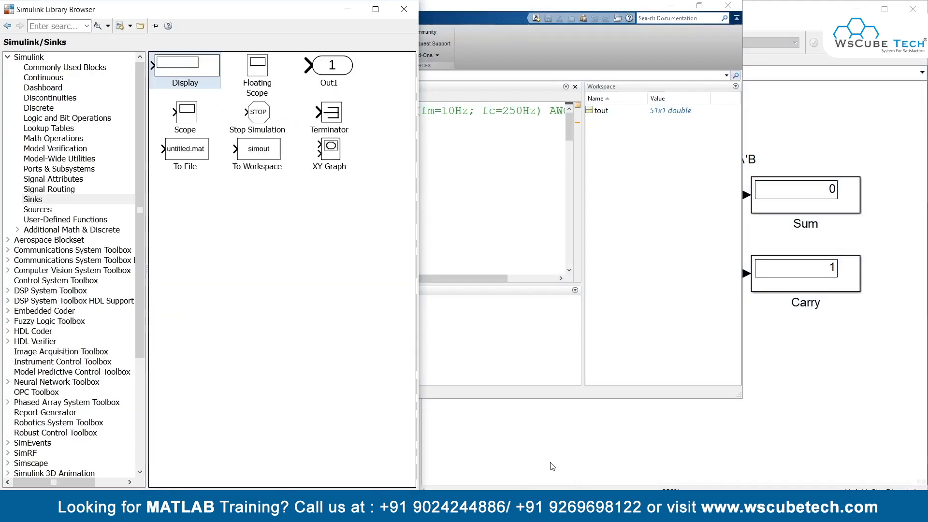
click(803, 404)
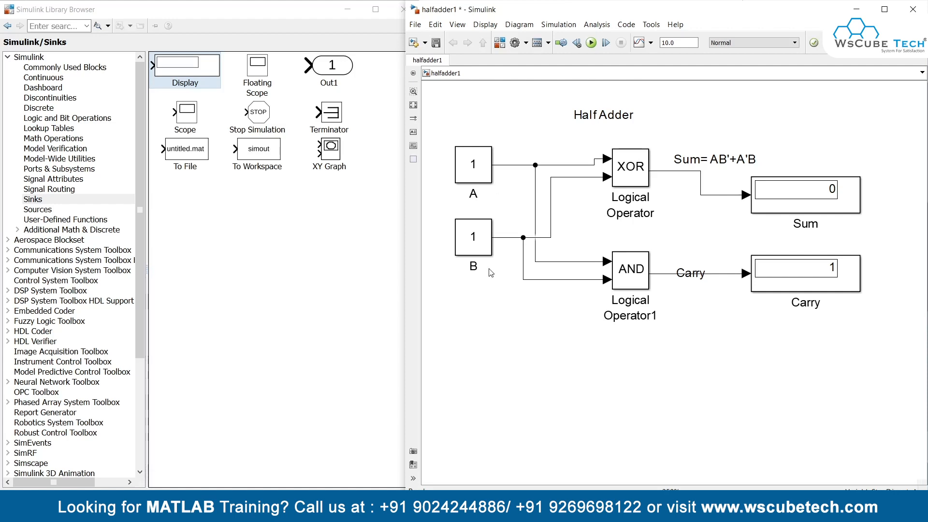
click(489, 234)
click(485, 311)
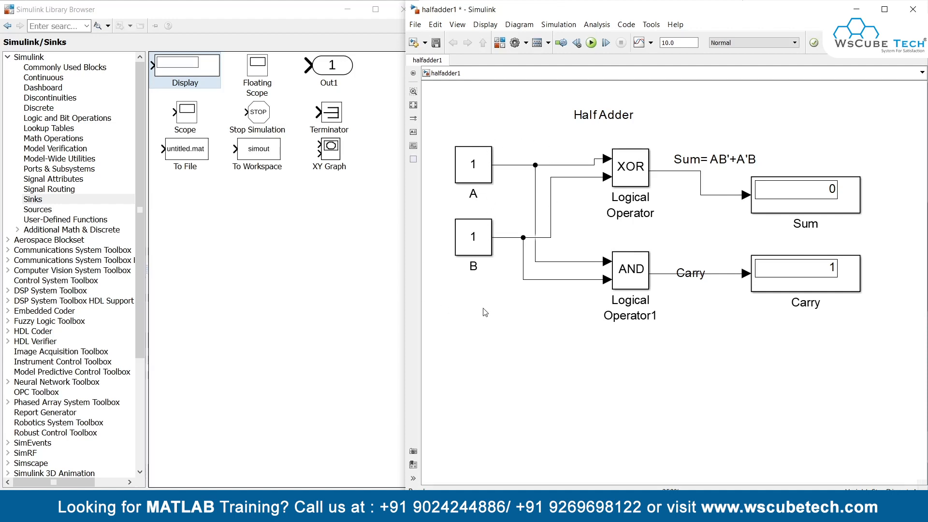